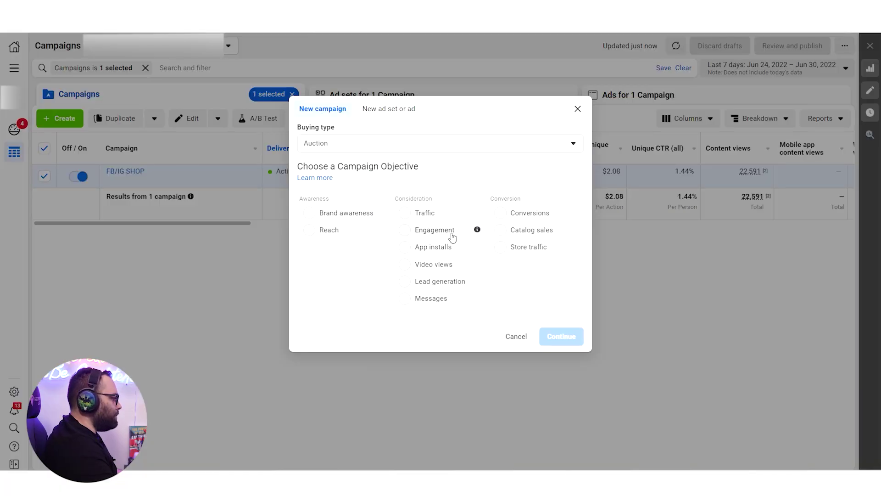
- Start a campaign with the Conversions objective and open its ad set
{"action": "left_click", "coordinate": [504, 213]}
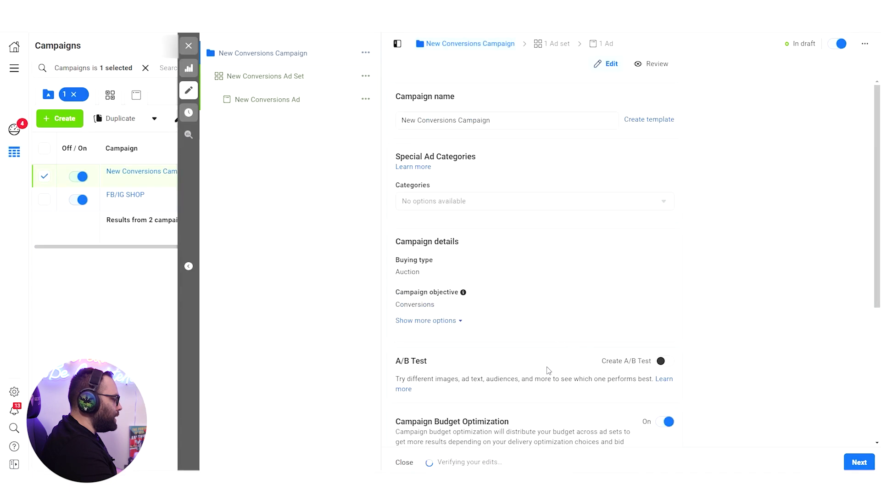
{"action": "left_click", "coordinate": [252, 77]}
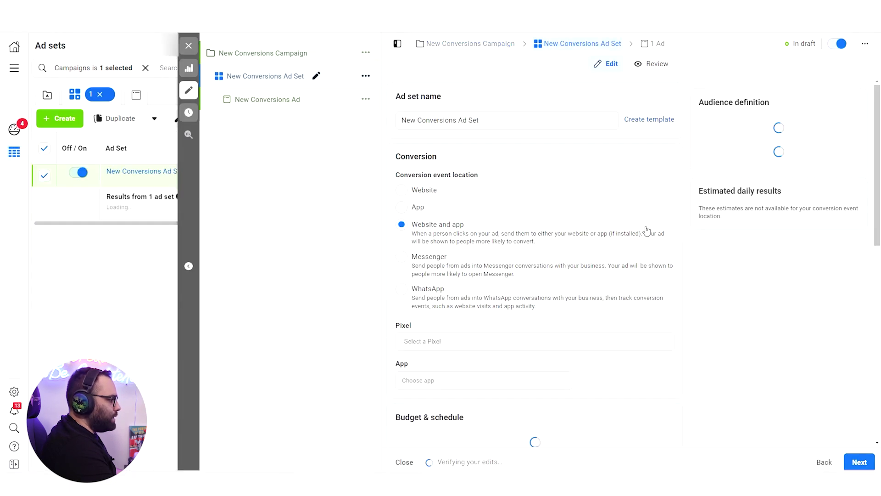
{"action": "scroll", "coordinate": [647, 230], "scroll_direction": "down", "scroll_amount": 1}
{"action": "scroll", "coordinate": [621, 222], "scroll_direction": "down", "scroll_amount": 2}
{"action": "scroll", "coordinate": [534, 230], "scroll_direction": "down", "scroll_amount": 2}
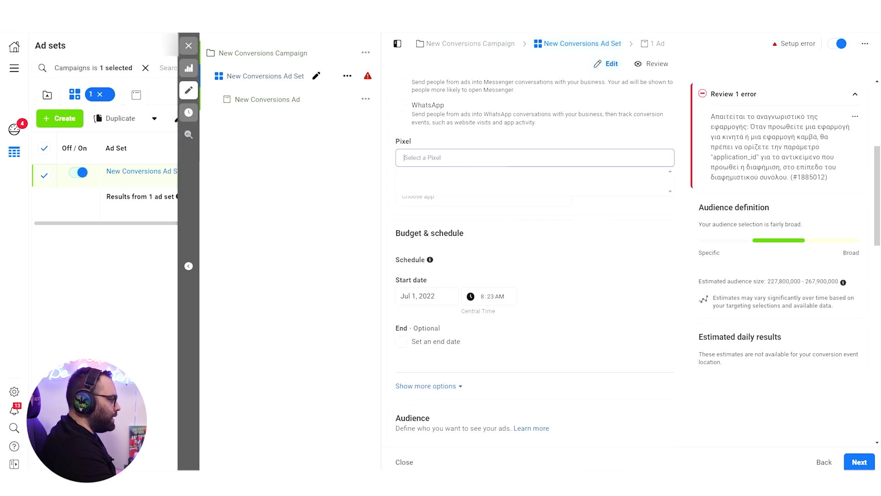
- Set the ad set's conversion location to Website, tracking Purchase
{"action": "left_click", "coordinate": [462, 198]}
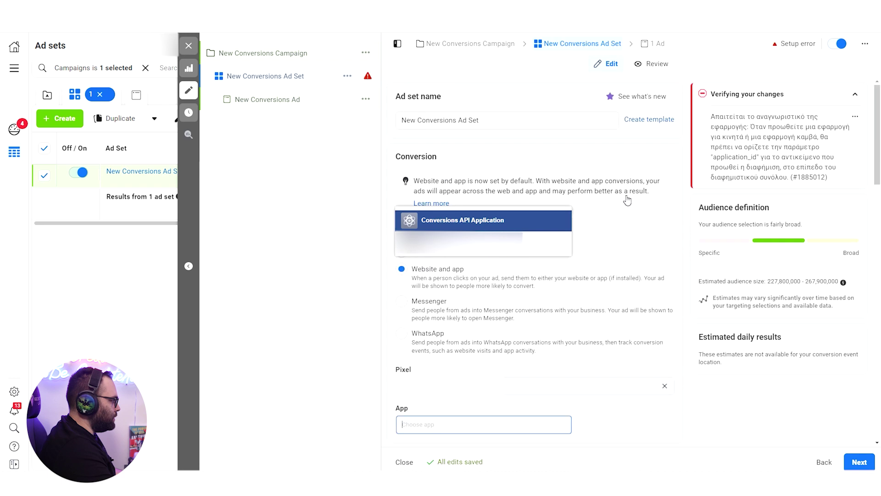
{"action": "left_click", "coordinate": [413, 239]}
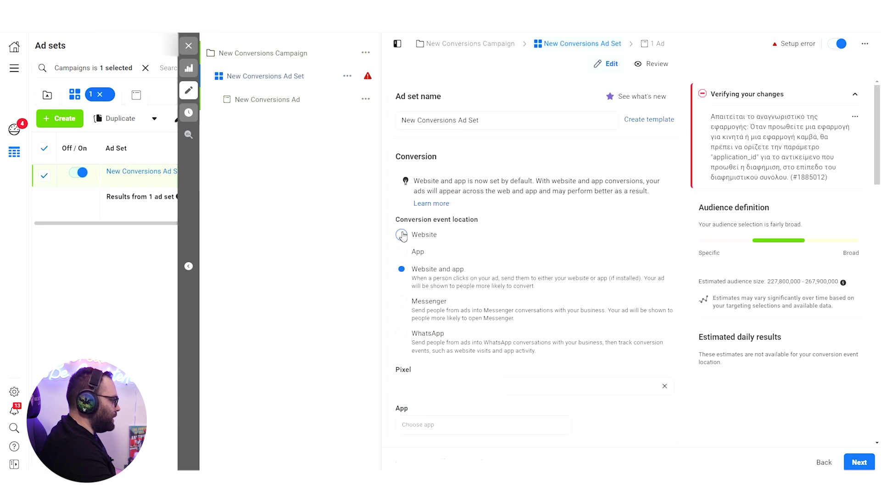
{"action": "scroll", "coordinate": [645, 323], "scroll_direction": "down", "scroll_amount": 4}
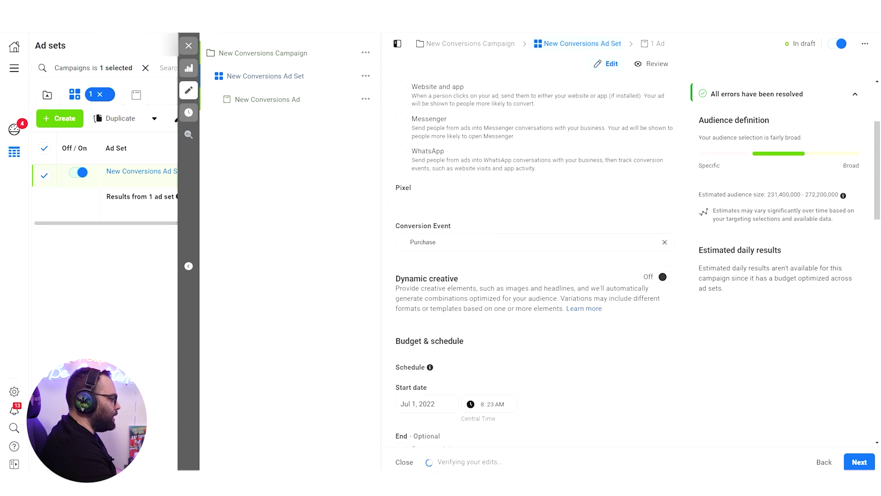
{"action": "scroll", "coordinate": [606, 346], "scroll_direction": "down", "scroll_amount": 7}
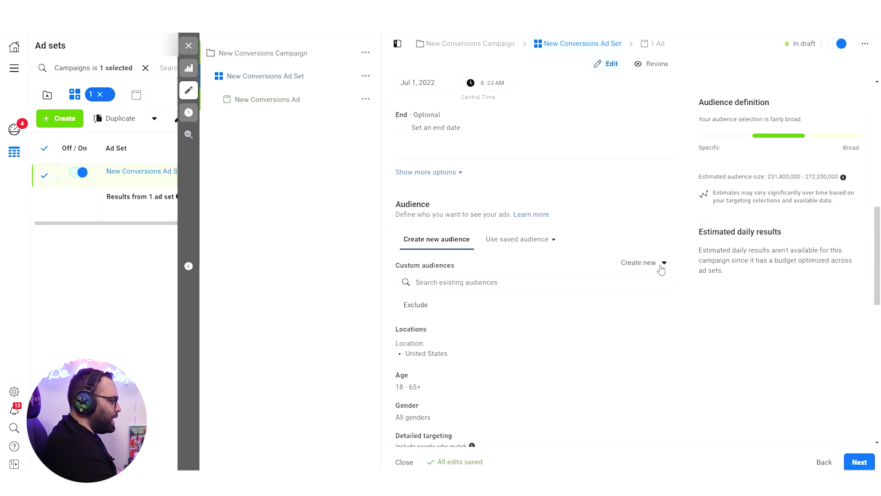
{"action": "scroll", "coordinate": [606, 346], "scroll_direction": "up", "scroll_amount": 5}
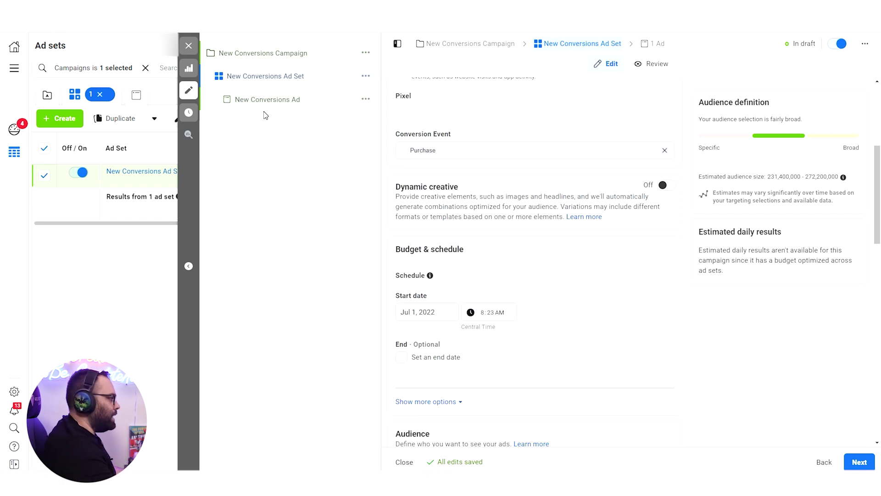
- Assign a Facebook Page as the ad's identity and dismiss the recommendations panel
{"action": "left_click", "coordinate": [276, 105]}
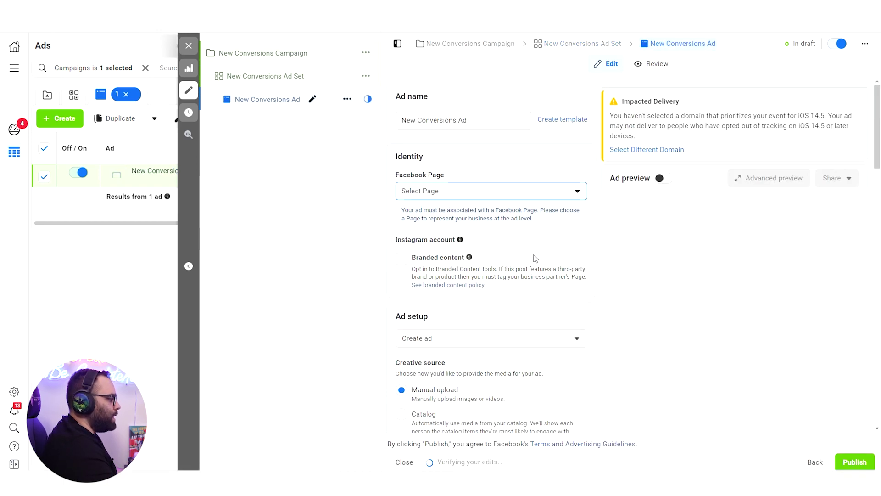
{"action": "left_click", "coordinate": [486, 196]}
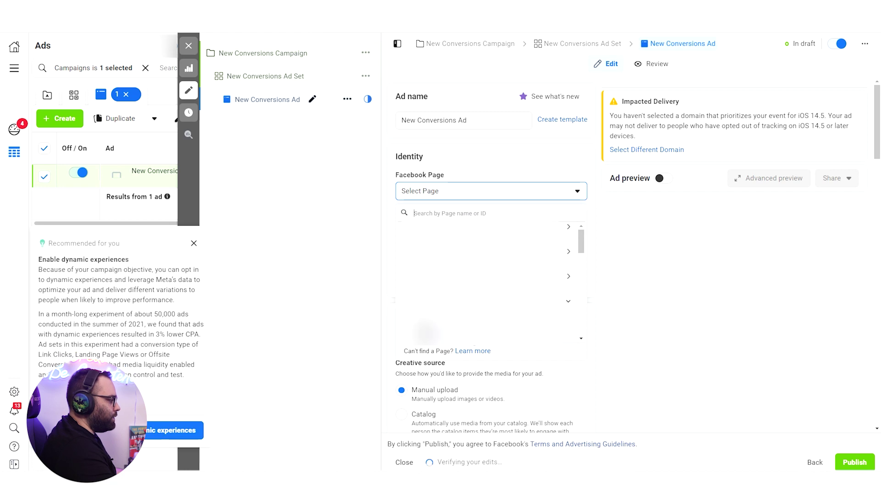
{"action": "left_click", "coordinate": [510, 303]}
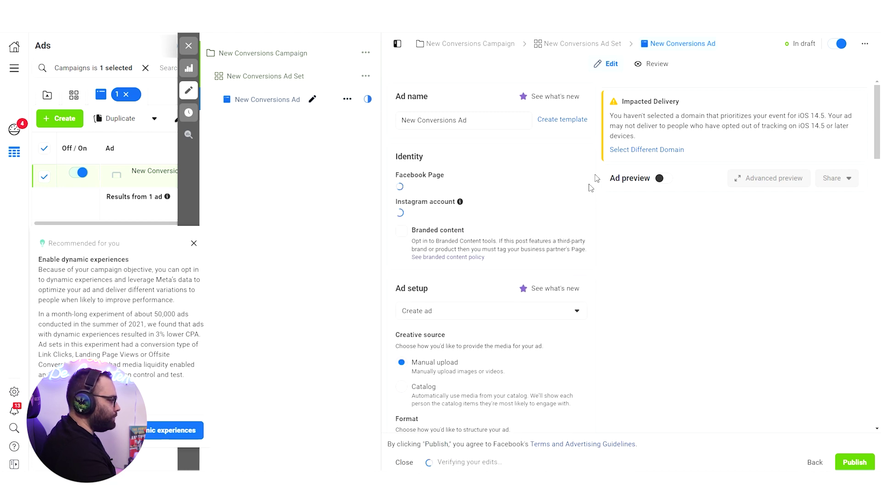
{"action": "left_click", "coordinate": [194, 244]}
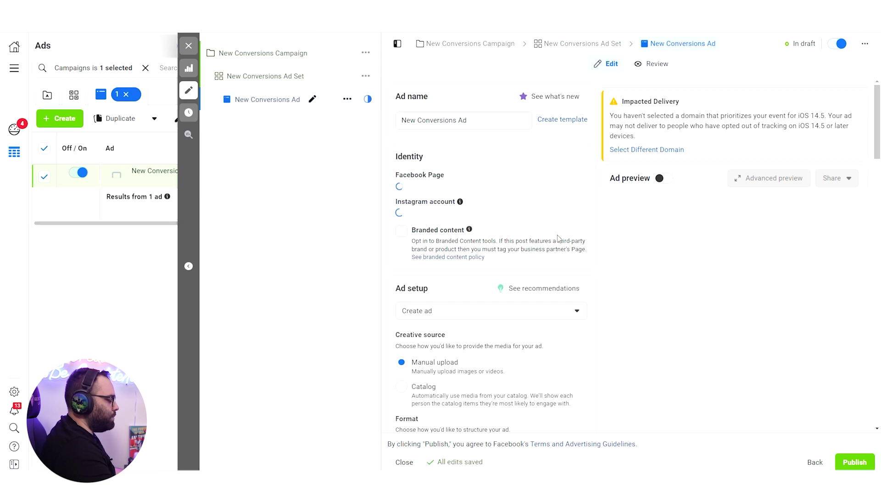
{"action": "scroll", "coordinate": [589, 170], "scroll_direction": "down", "scroll_amount": 3}
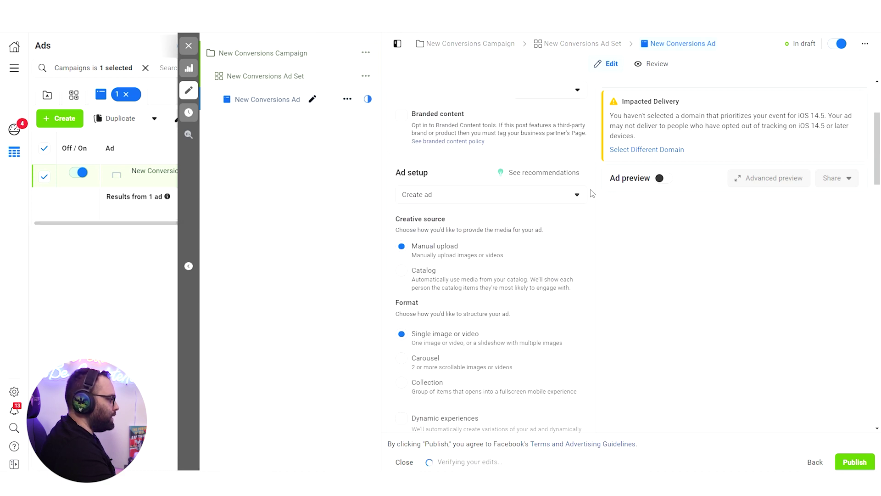
{"action": "scroll", "coordinate": [589, 217], "scroll_direction": "down", "scroll_amount": 1}
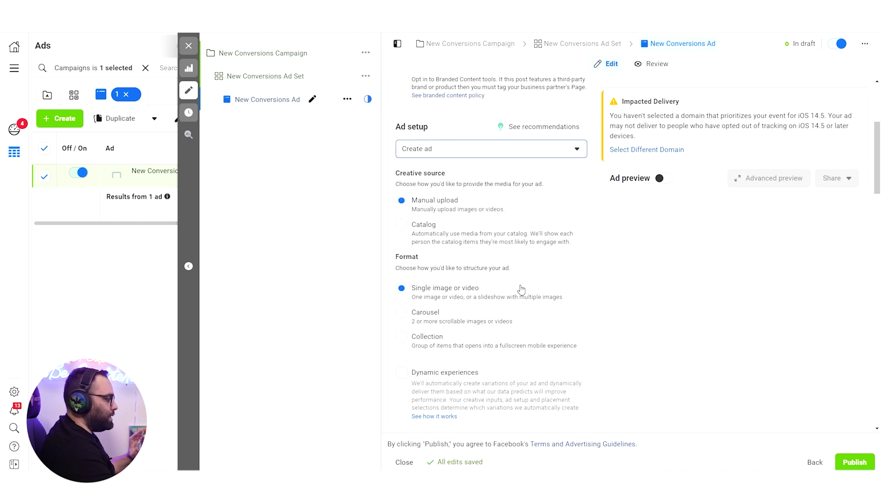
{"action": "scroll", "coordinate": [521, 289], "scroll_direction": "down", "scroll_amount": 3}
{"action": "scroll", "coordinate": [510, 304], "scroll_direction": "down", "scroll_amount": 2}
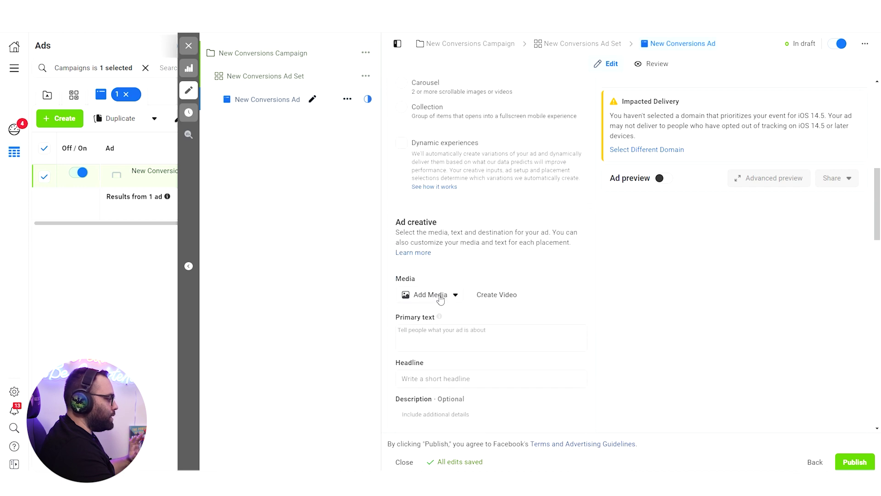
- Add an account image to the ad, accepting the suggested crops for every placement
{"action": "left_click", "coordinate": [432, 317]}
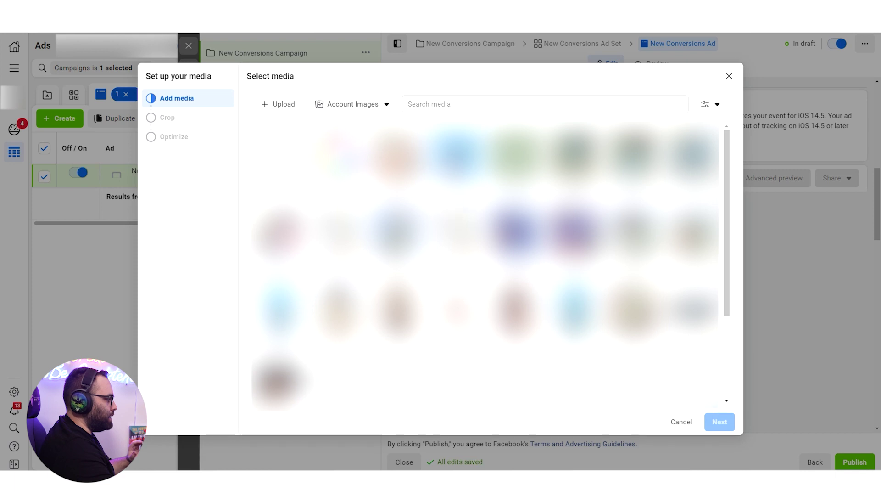
{"action": "left_click", "coordinate": [719, 419]}
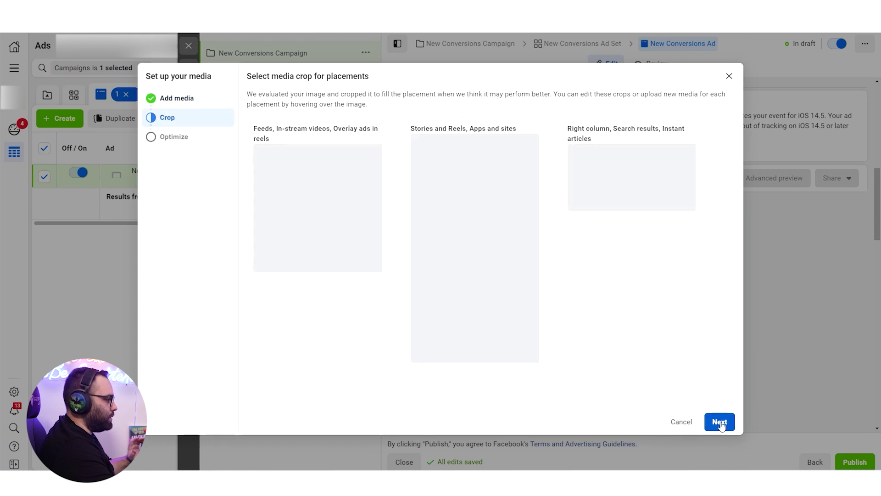
{"action": "left_click", "coordinate": [719, 422]}
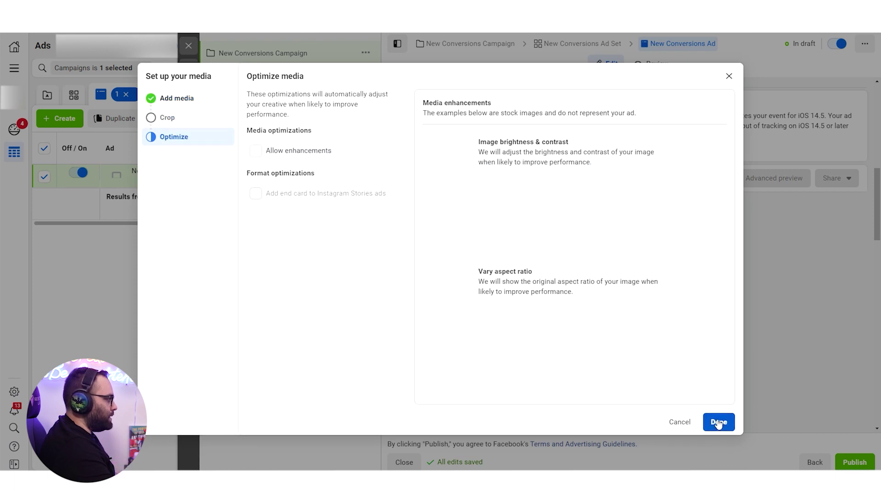
{"action": "left_click", "coordinate": [719, 421]}
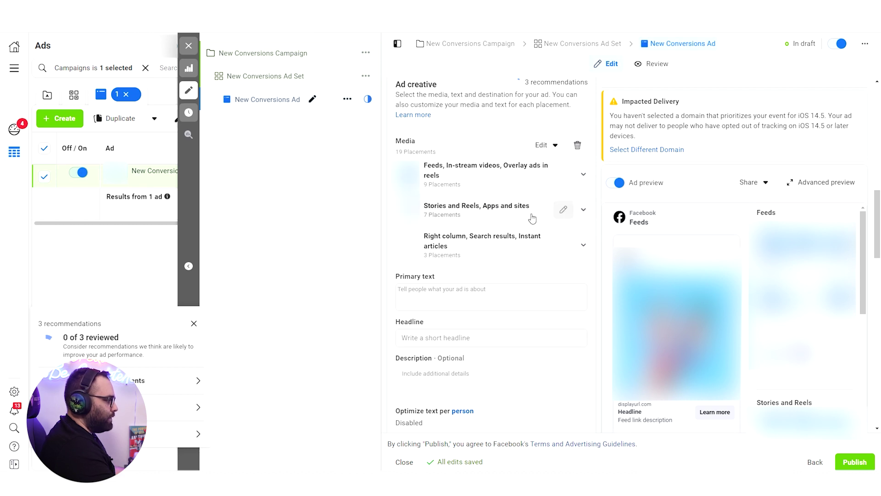
- Switch the ad set's placements from automatic to Manual
{"action": "left_click", "coordinate": [246, 76]}
{"action": "scroll", "coordinate": [528, 276], "scroll_direction": "down", "scroll_amount": 2}
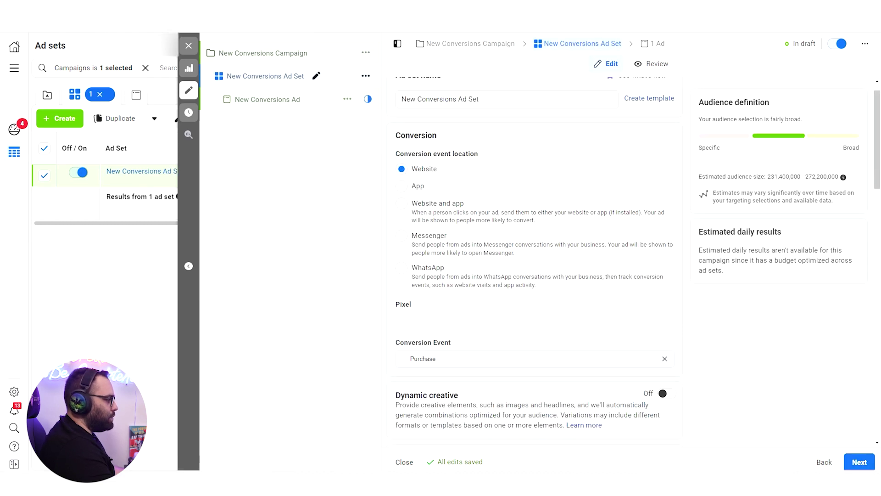
{"action": "scroll", "coordinate": [583, 299], "scroll_direction": "down", "scroll_amount": 5}
{"action": "scroll", "coordinate": [573, 293], "scroll_direction": "down", "scroll_amount": 5}
{"action": "scroll", "coordinate": [574, 292], "scroll_direction": "down", "scroll_amount": 5}
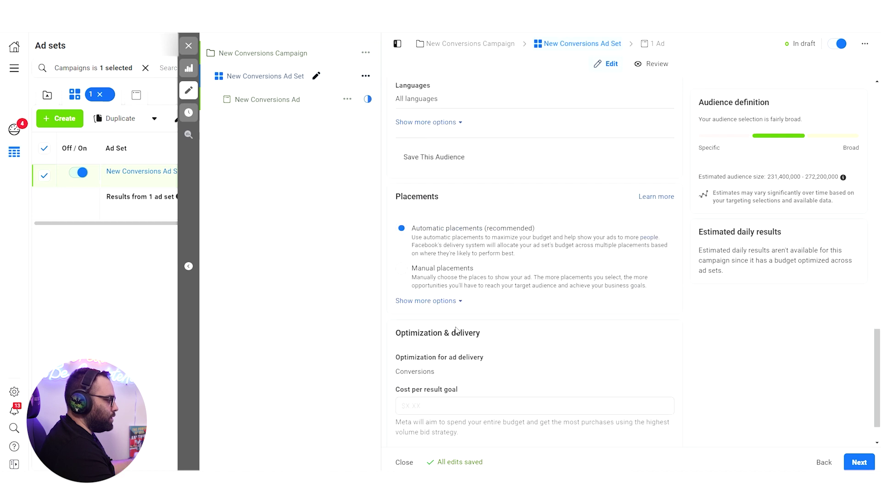
{"action": "left_click", "coordinate": [403, 269]}
{"action": "scroll", "coordinate": [537, 275], "scroll_direction": "down", "scroll_amount": 3}
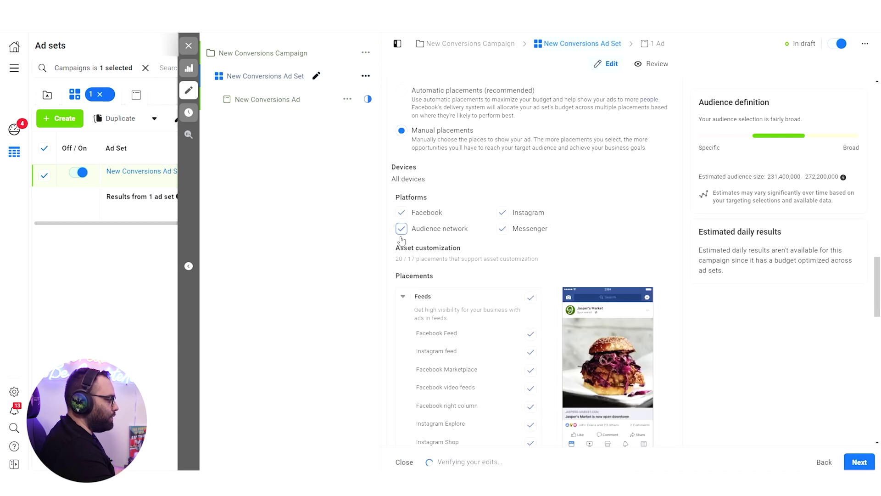
- Keep Facebook/Instagram Feed and Stories; drop Audience Network, In-stream and Reels overlay
{"action": "left_click", "coordinate": [401, 230]}
{"action": "left_click", "coordinate": [531, 297]}
{"action": "left_click", "coordinate": [531, 341]}
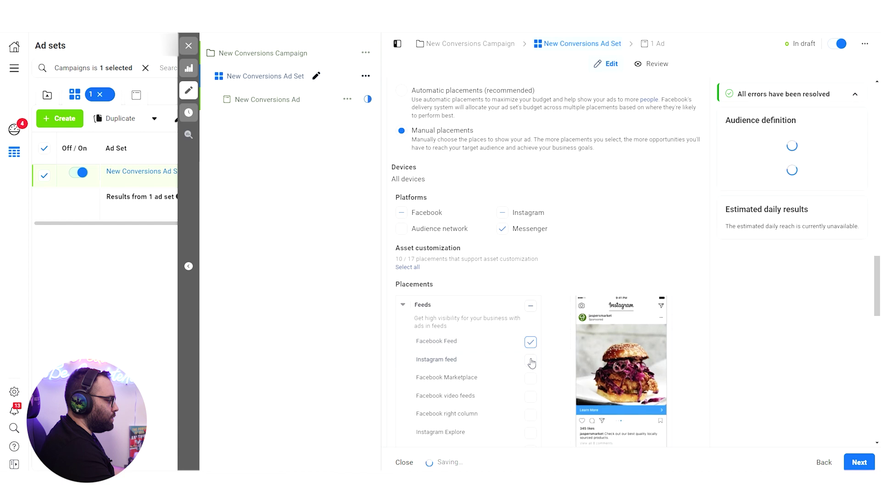
{"action": "scroll", "coordinate": [546, 293], "scroll_direction": "down", "scroll_amount": 10}
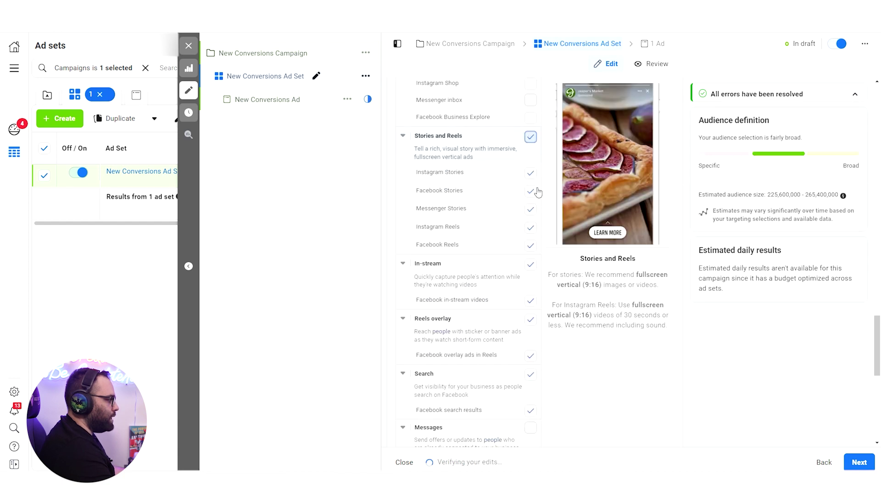
{"action": "left_click", "coordinate": [530, 136]}
{"action": "left_click", "coordinate": [531, 173]}
{"action": "left_click", "coordinate": [530, 191]}
{"action": "left_click", "coordinate": [531, 264]}
{"action": "left_click", "coordinate": [531, 319]}
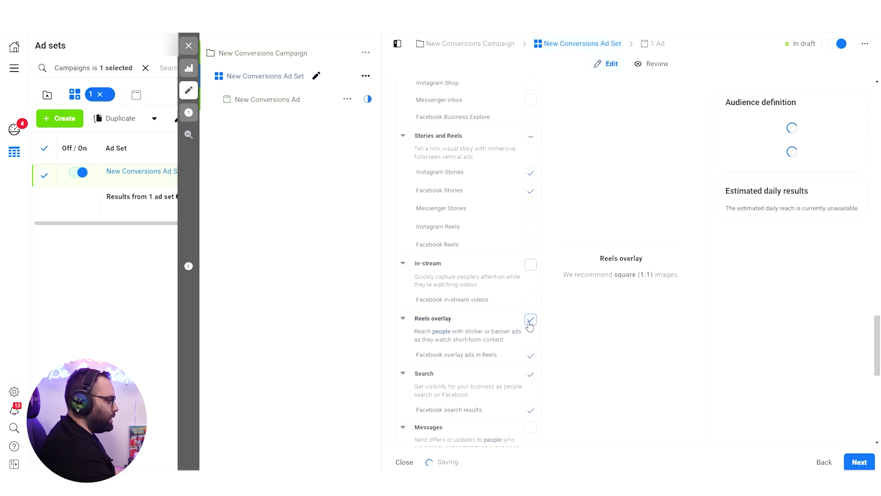
{"action": "scroll", "coordinate": [578, 380], "scroll_direction": "down", "scroll_amount": 3}
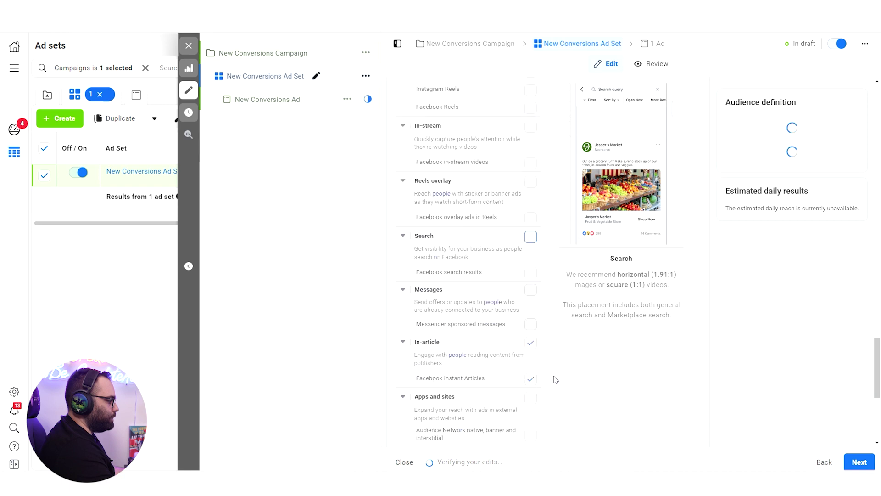
- Turn off the In-article placement and scroll to the ad's Feeds media
{"action": "left_click", "coordinate": [530, 340]}
{"action": "scroll", "coordinate": [597, 367], "scroll_direction": "down", "scroll_amount": 5}
{"action": "scroll", "coordinate": [565, 346], "scroll_direction": "up", "scroll_amount": 4}
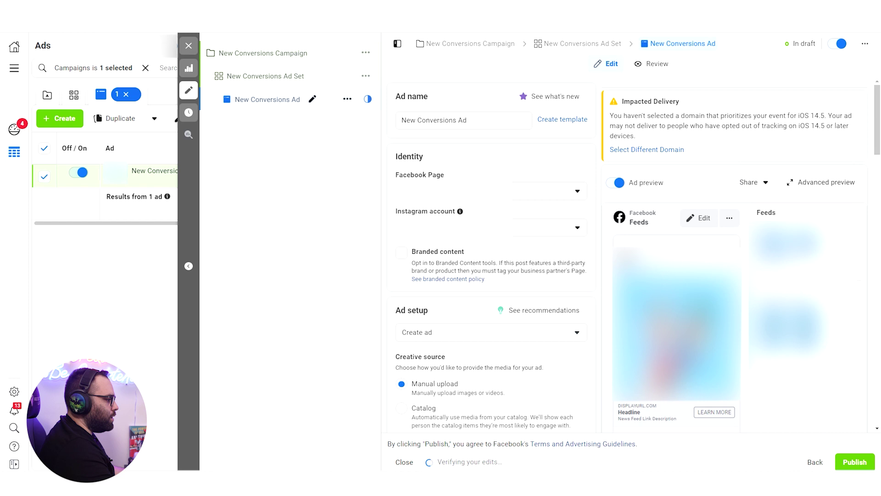
{"action": "scroll", "coordinate": [492, 311], "scroll_direction": "down", "scroll_amount": 2}
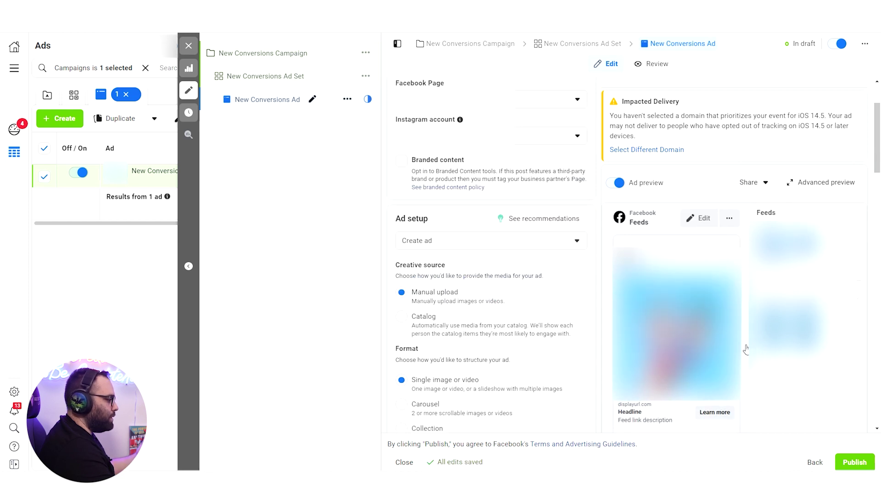
{"action": "scroll", "coordinate": [533, 317], "scroll_direction": "down", "scroll_amount": 2}
{"action": "scroll", "coordinate": [532, 314], "scroll_direction": "up", "scroll_amount": 1}
{"action": "scroll", "coordinate": [532, 312], "scroll_direction": "up", "scroll_amount": 1}
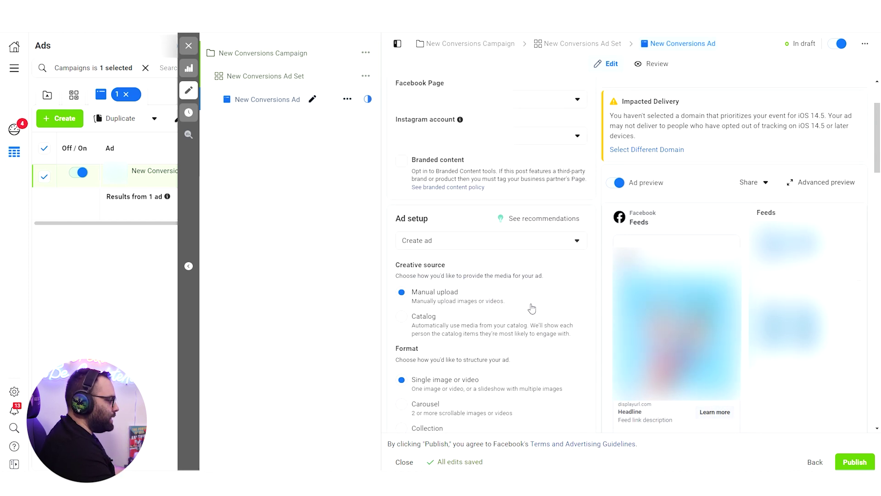
{"action": "scroll", "coordinate": [531, 309], "scroll_direction": "down", "scroll_amount": 2}
{"action": "scroll", "coordinate": [532, 309], "scroll_direction": "up", "scroll_amount": 1}
{"action": "scroll", "coordinate": [530, 307], "scroll_direction": "down", "scroll_amount": 5}
{"action": "scroll", "coordinate": [529, 307], "scroll_direction": "down", "scroll_amount": 1}
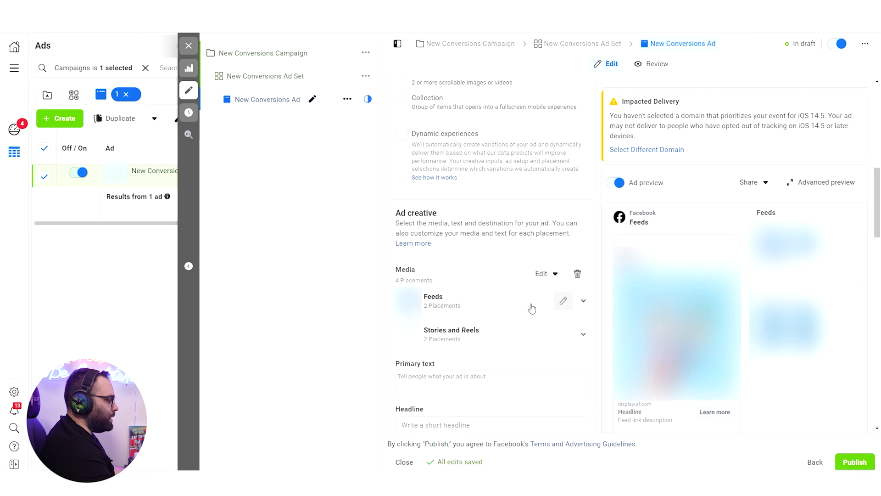
{"action": "scroll", "coordinate": [530, 305], "scroll_direction": "down", "scroll_amount": 1}
- Browse replacement images for the Feeds placements, then close without changes
{"action": "left_click", "coordinate": [564, 265]}
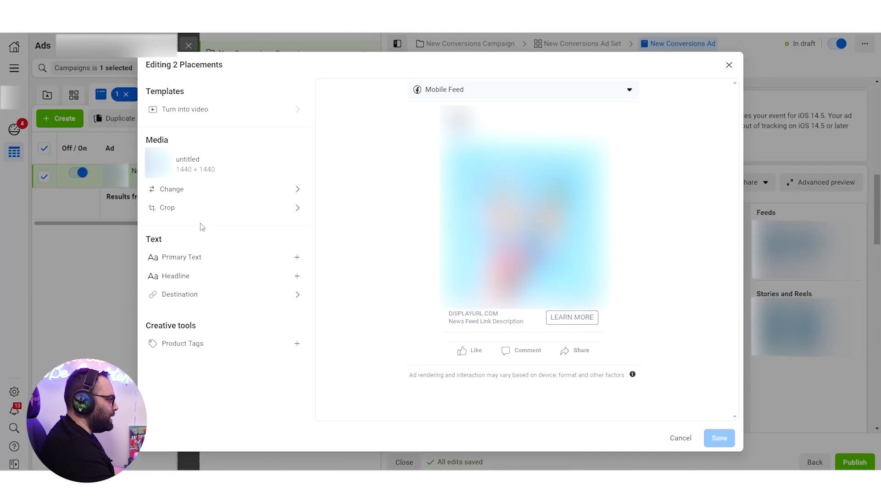
{"action": "left_click", "coordinate": [201, 190]}
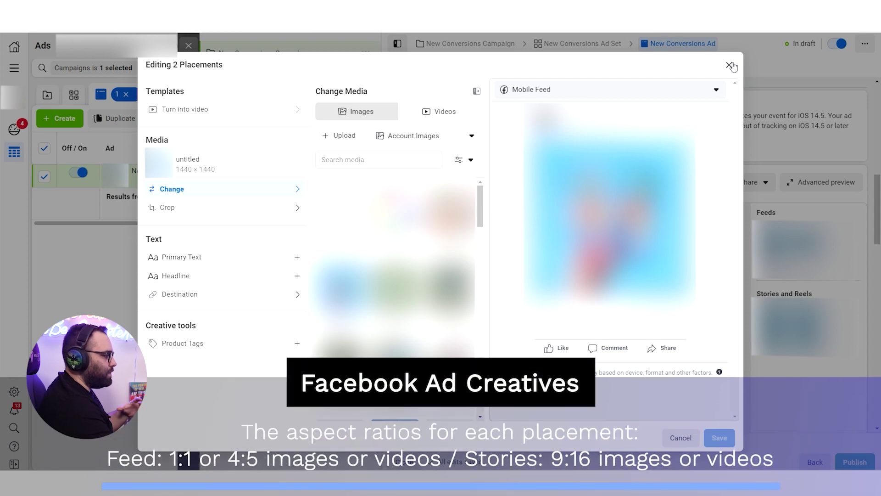
{"action": "left_click", "coordinate": [729, 65]}
{"action": "mouse_move", "coordinate": [490, 263]}
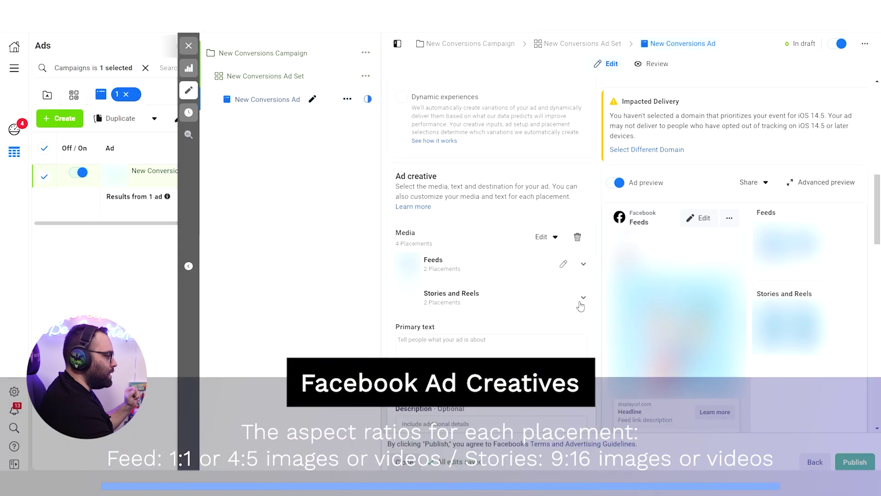
- Review crop ratios and replacement images for Stories and Reels, then close the editor
{"action": "left_click", "coordinate": [563, 206]}
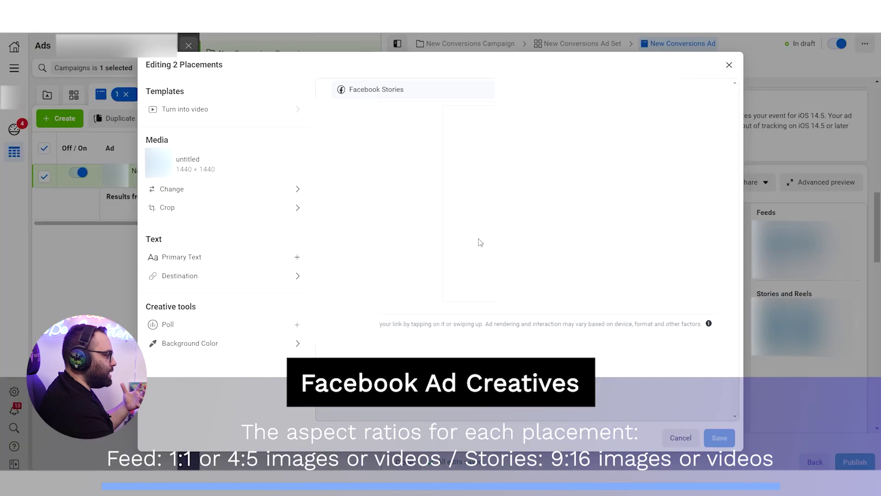
{"action": "left_click", "coordinate": [193, 215]}
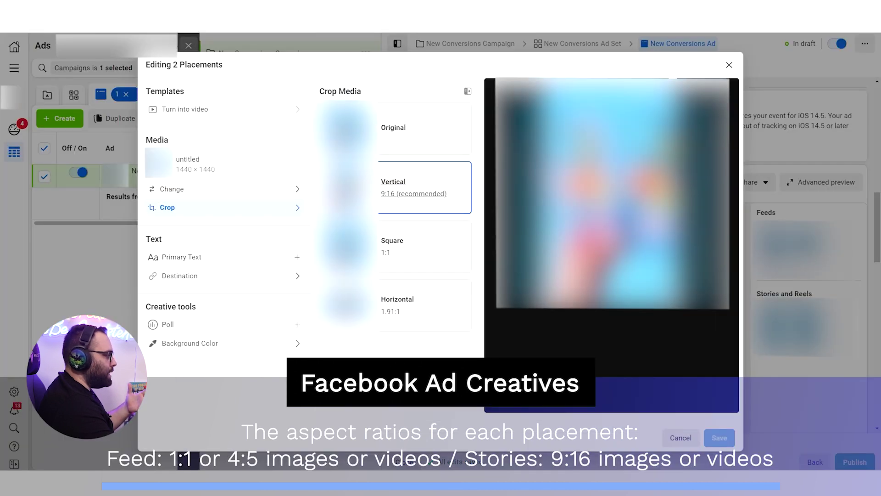
{"action": "left_click", "coordinate": [208, 189]}
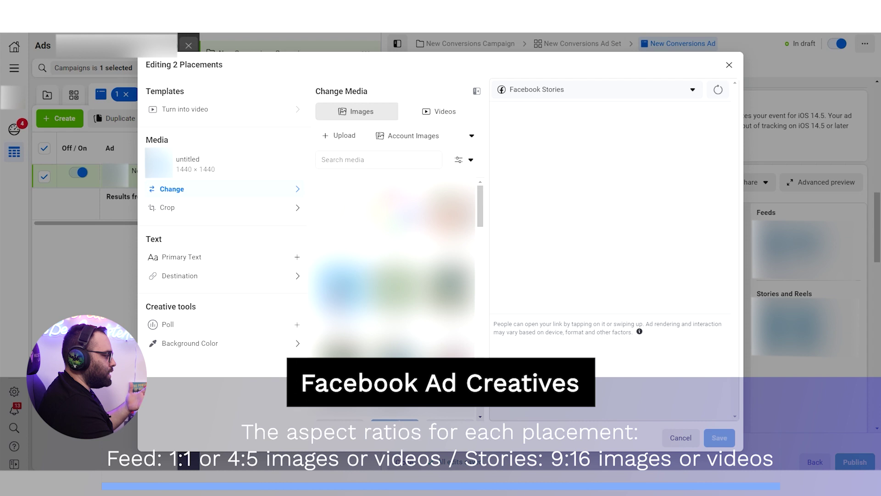
{"action": "left_click", "coordinate": [729, 66]}
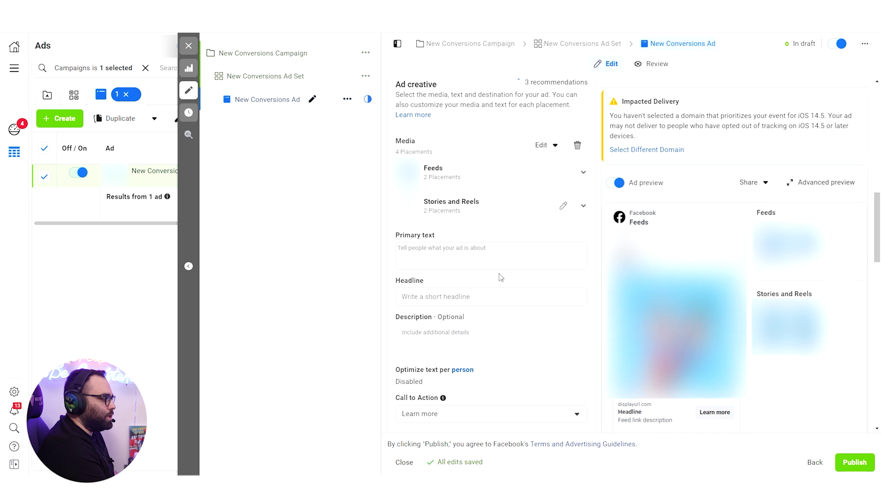
- Add a second, empty primary text option below the first
{"action": "left_click", "coordinate": [422, 255]}
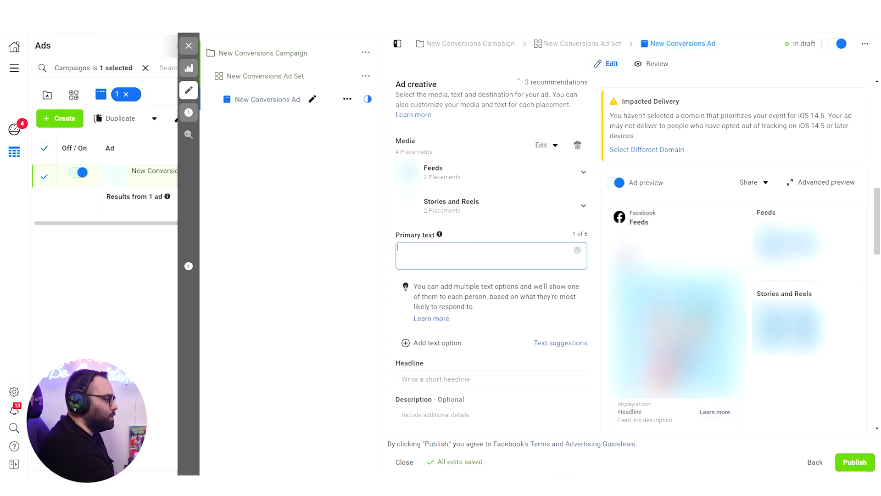
{"action": "left_click", "coordinate": [449, 348]}
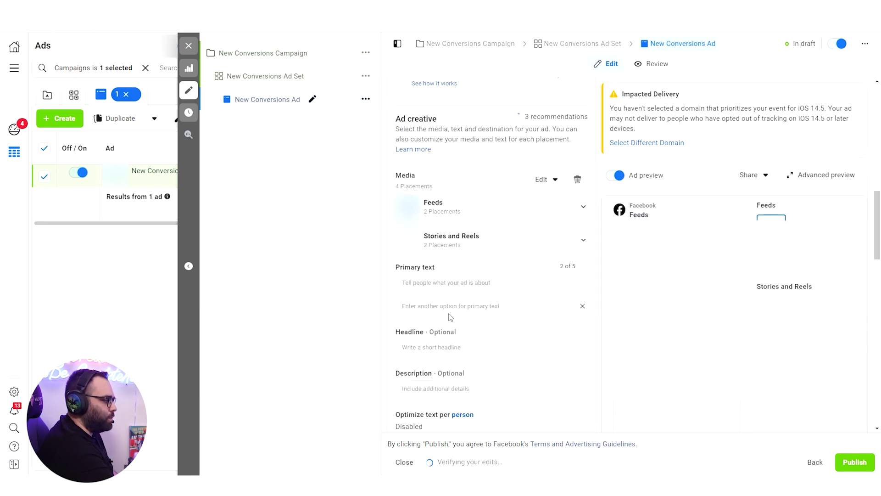